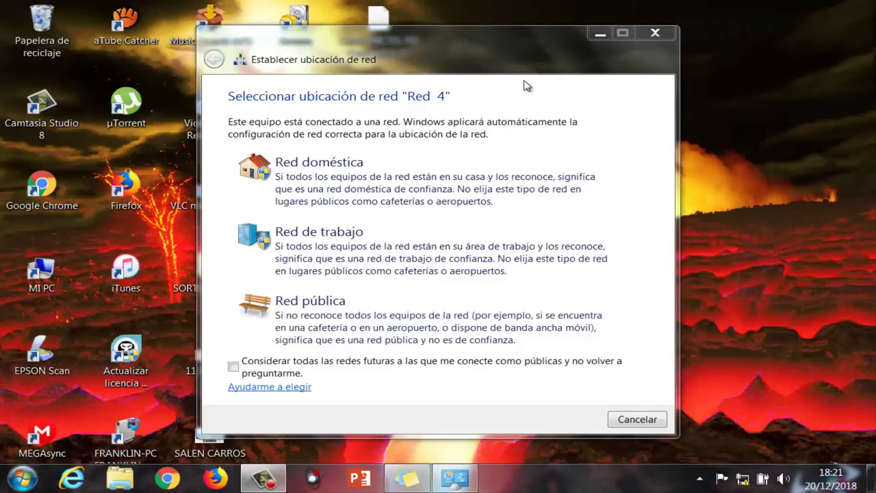
Mark network Red 4 as 'Red doméstica' (home network) and close the network location window
left_click(414, 167)
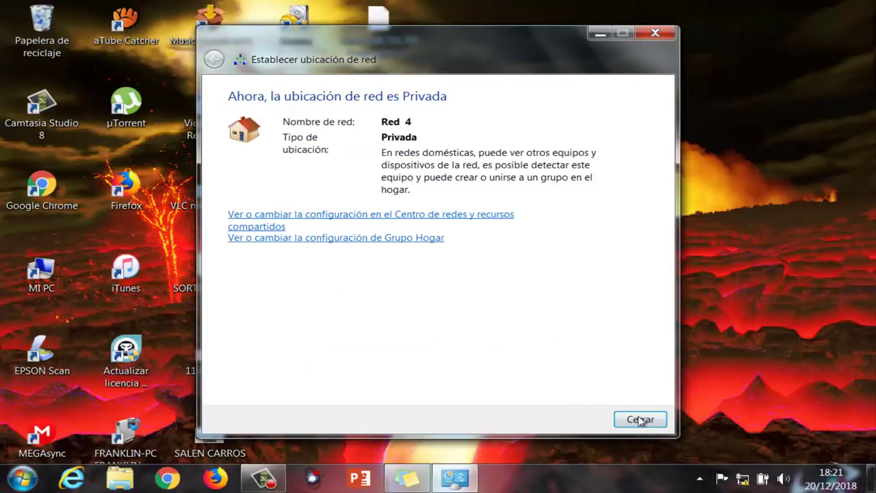
left_click(641, 419)
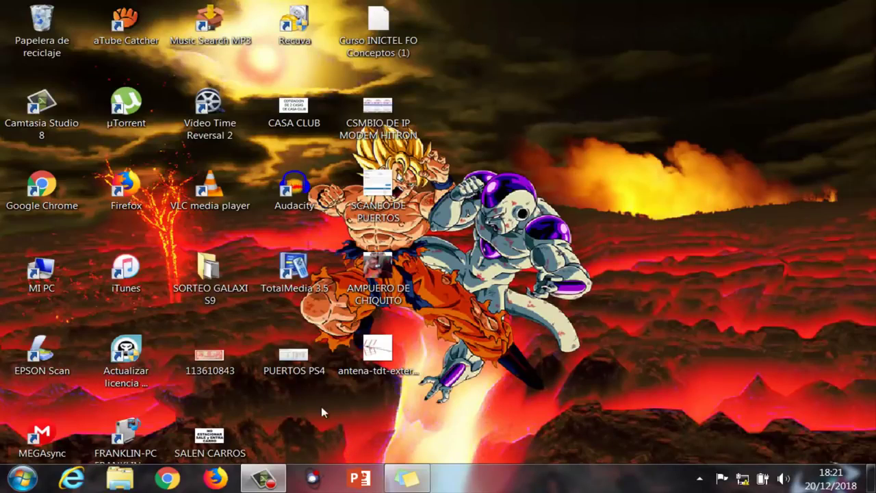
Launch Firefox and load the router address 192.168.1.1
left_click(213, 479)
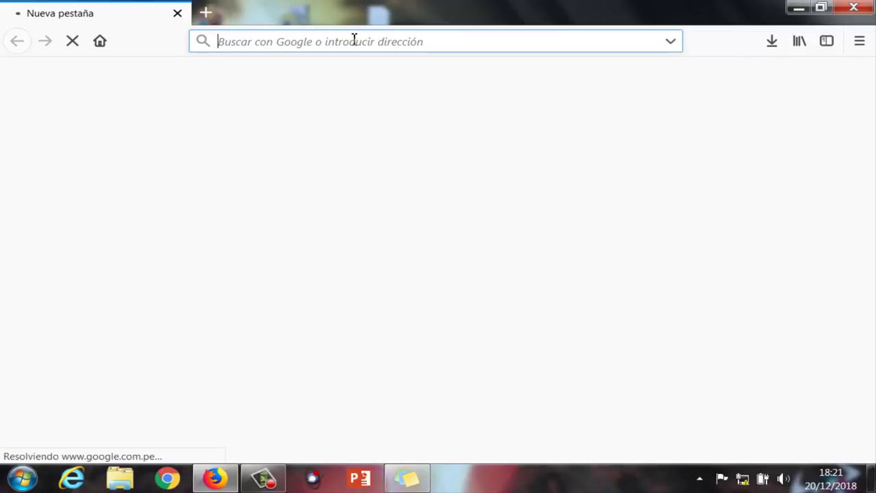
type("1")
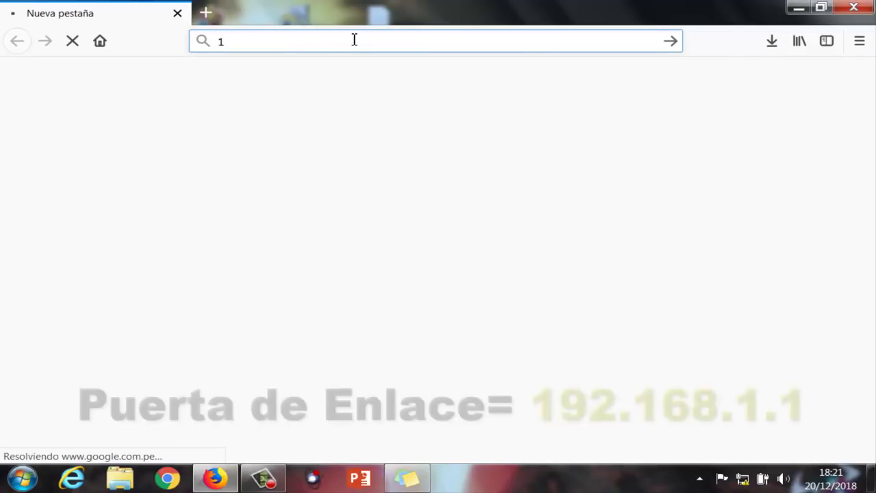
type("92.1")
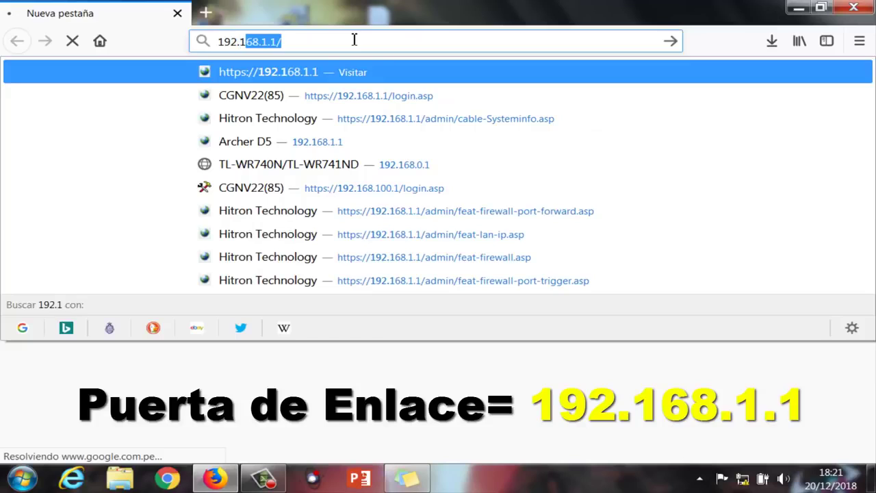
type("68")
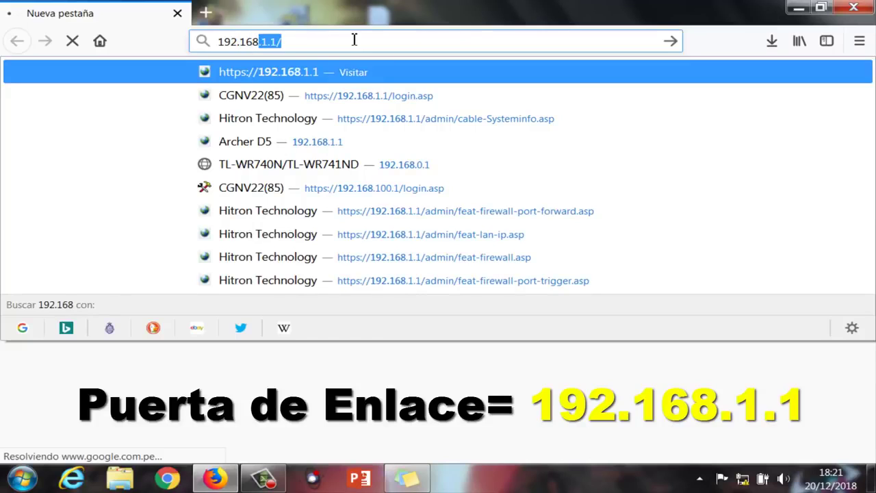
type(".1.1")
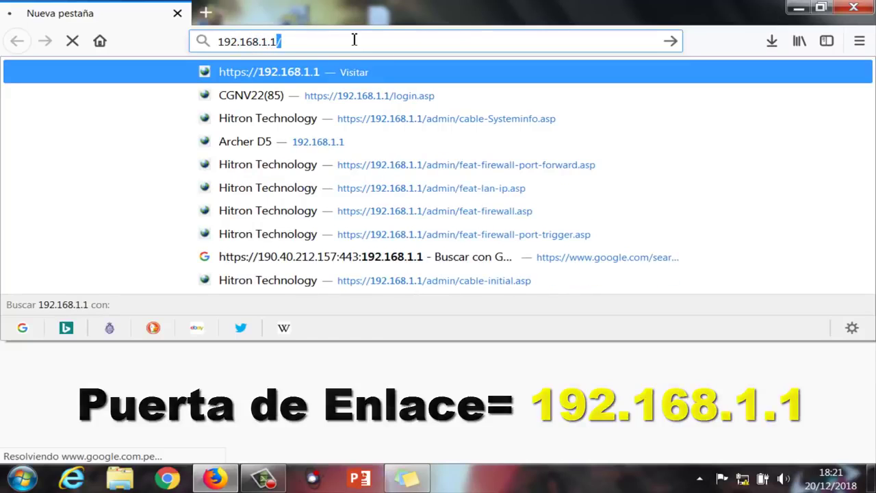
key("Return")
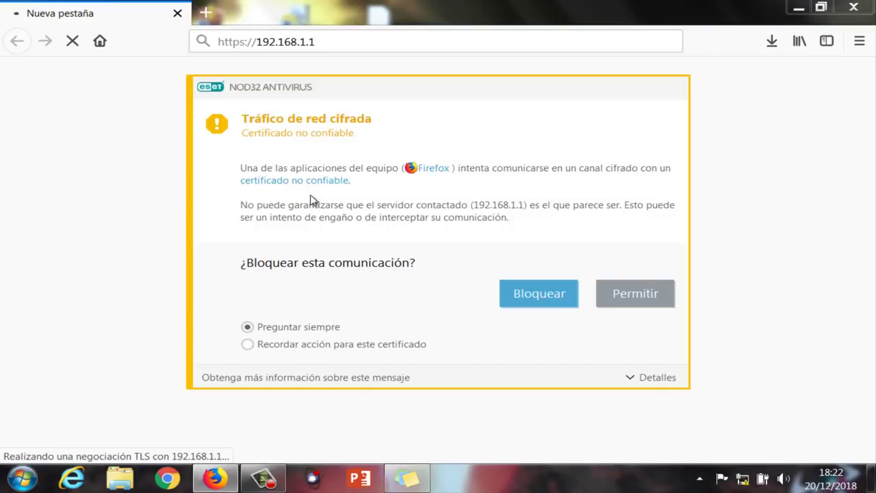
In the ESET NOD32 warning, permanently allow the untrusted-certificate connection to 192.168.1.1
left_click(522, 289)
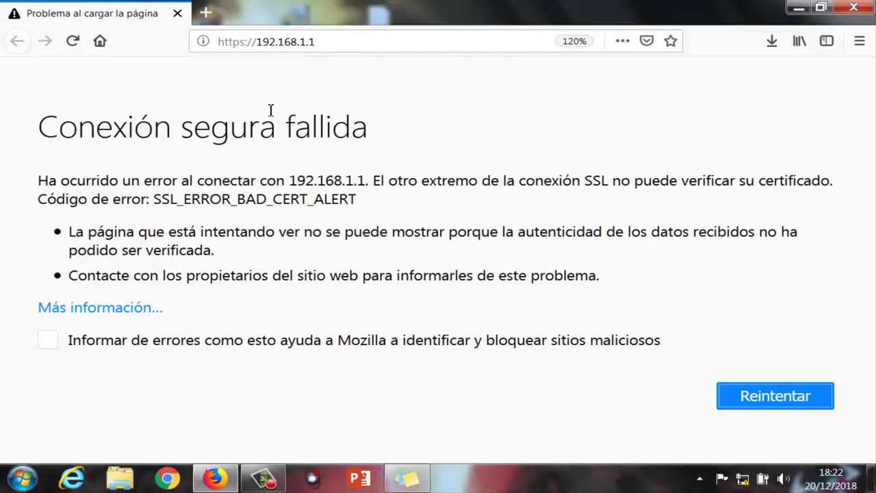
left_click(73, 41)
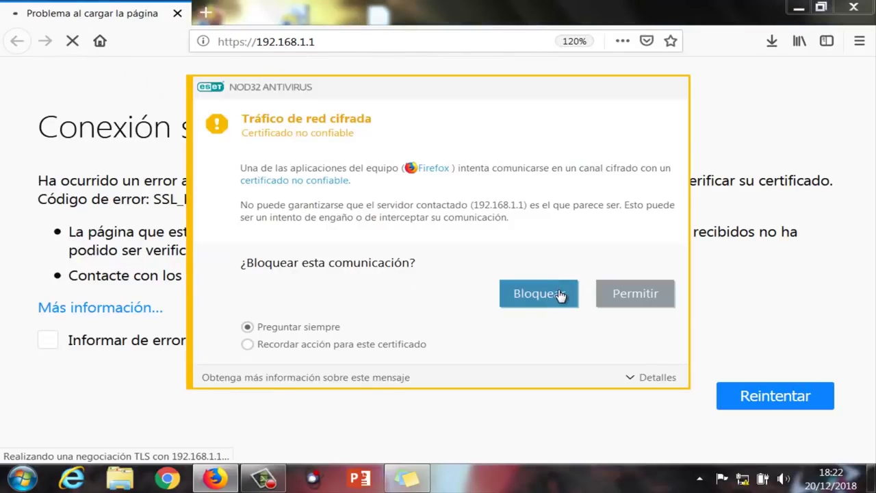
left_click(642, 303)
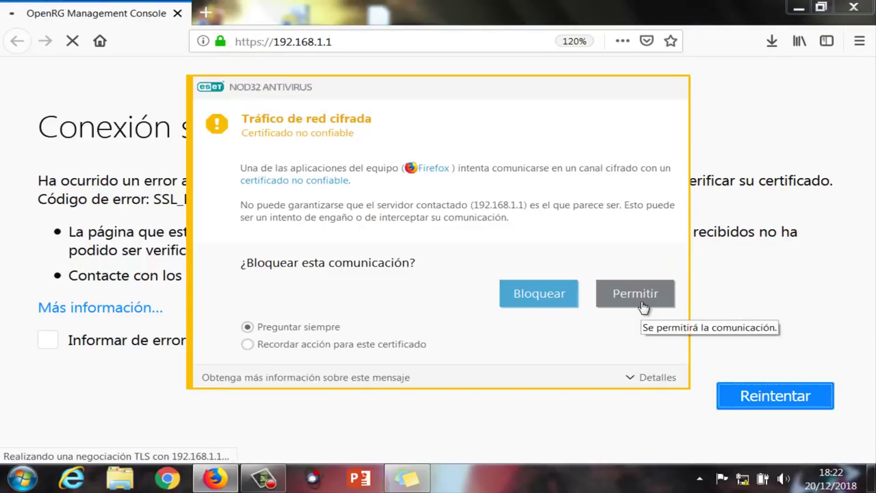
left_click(248, 346)
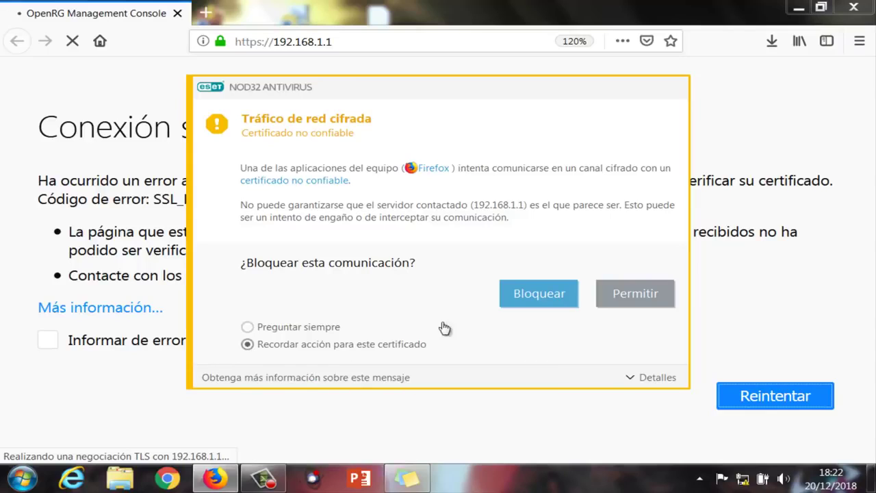
left_click(635, 294)
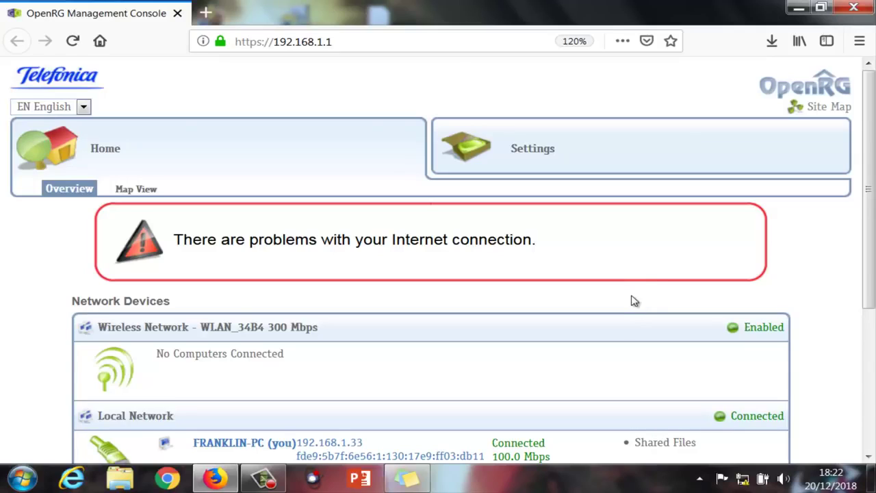
Open the router's Settings login page in the OpenRG Management Console
scroll(632, 299, "down", 3)
scroll(335, 159, "up", 3)
left_click(548, 156)
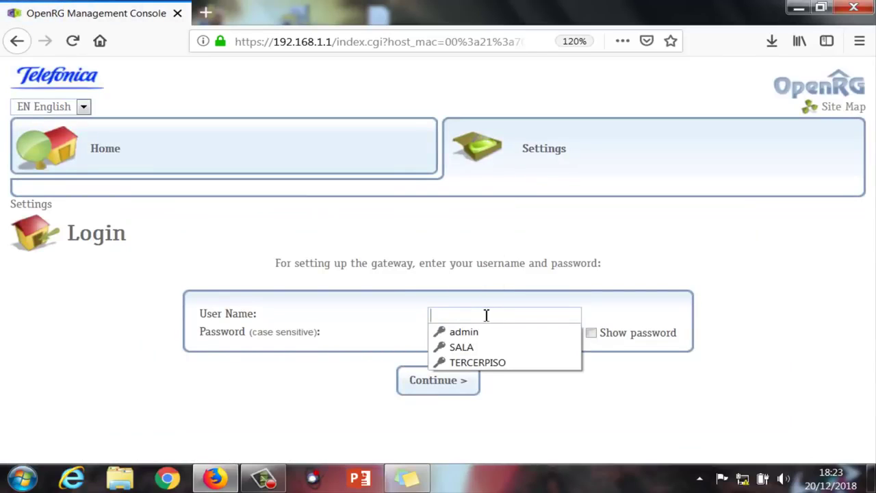
Fill the login with the saved admin account and show the password as plain text
left_click(406, 318)
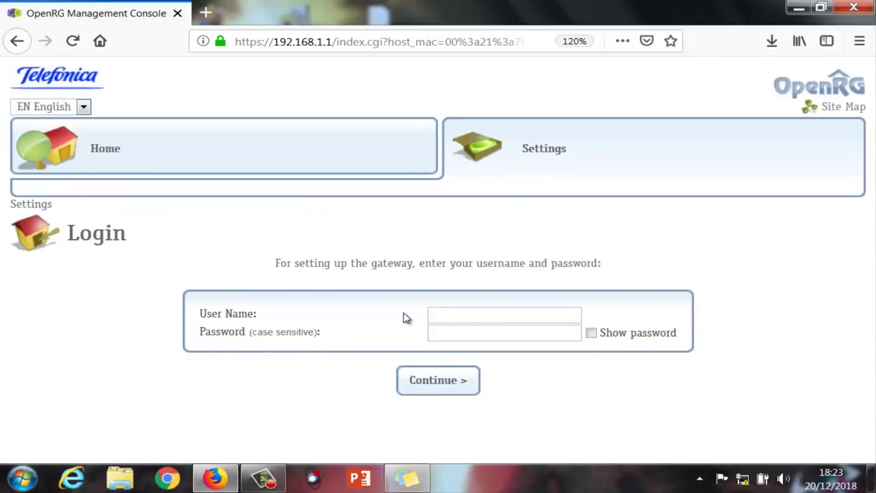
left_click(479, 316)
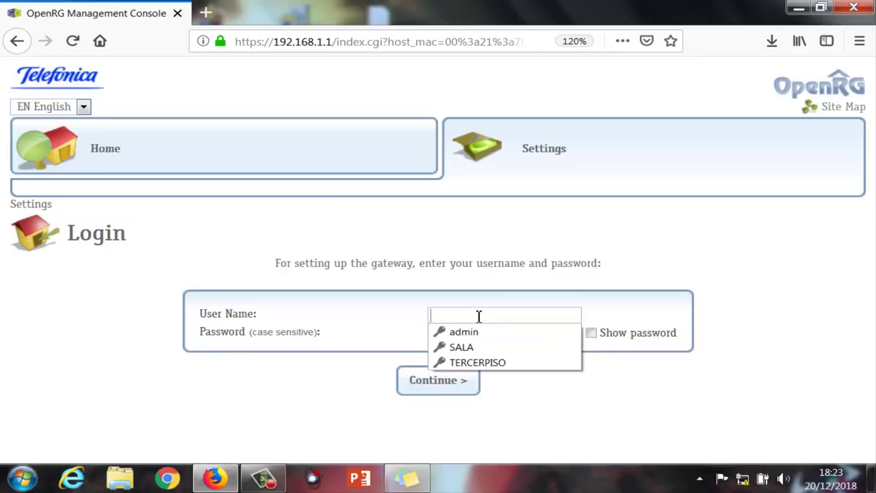
left_click(507, 332)
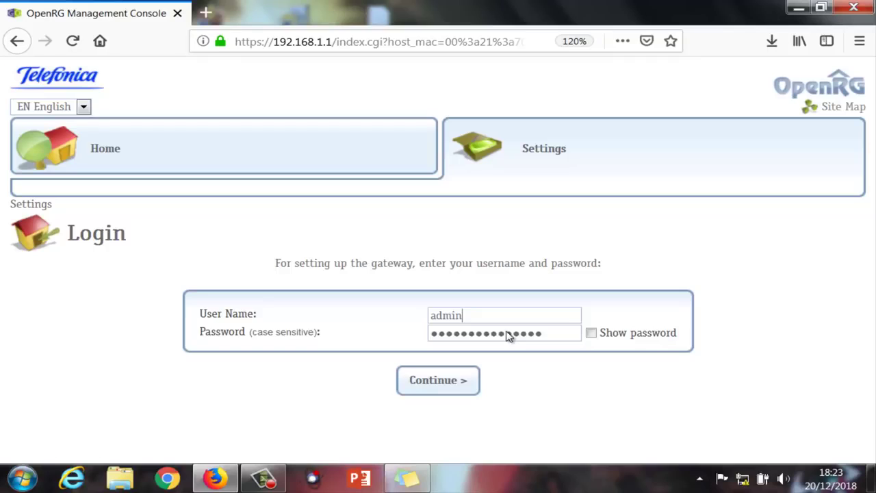
left_click(591, 332)
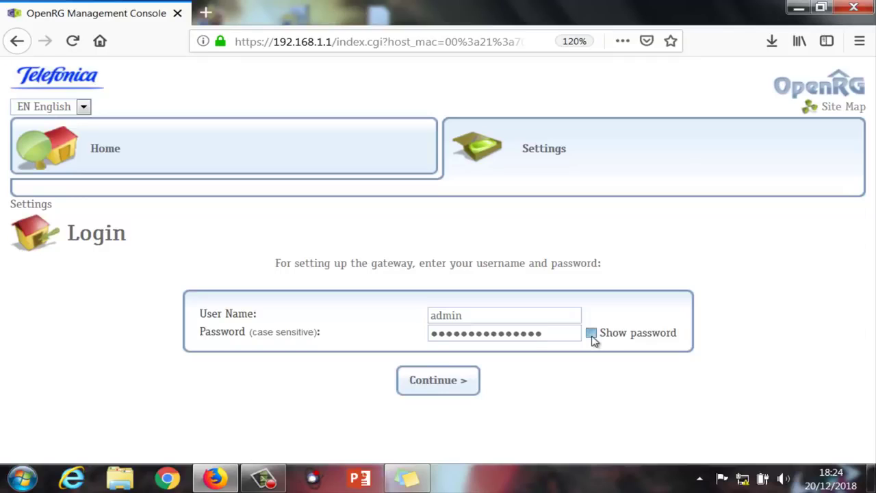
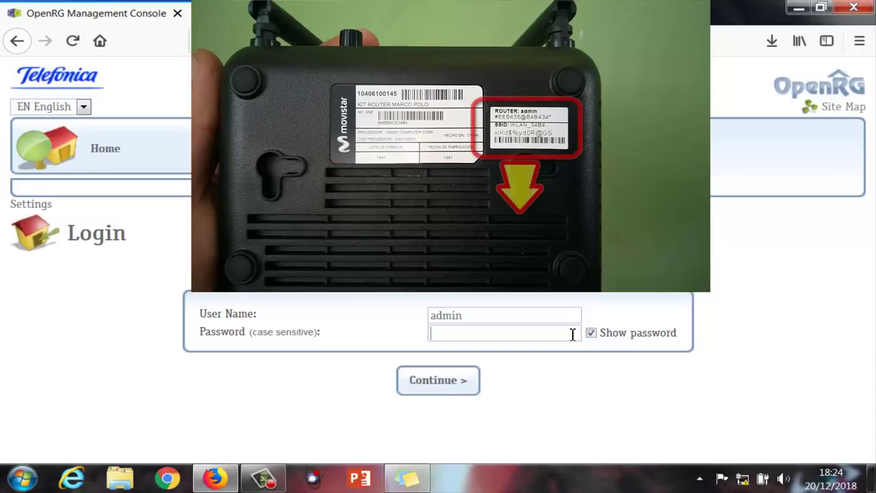
Delete the stray @ in the Password box and type the admin password from the router label
type("@")
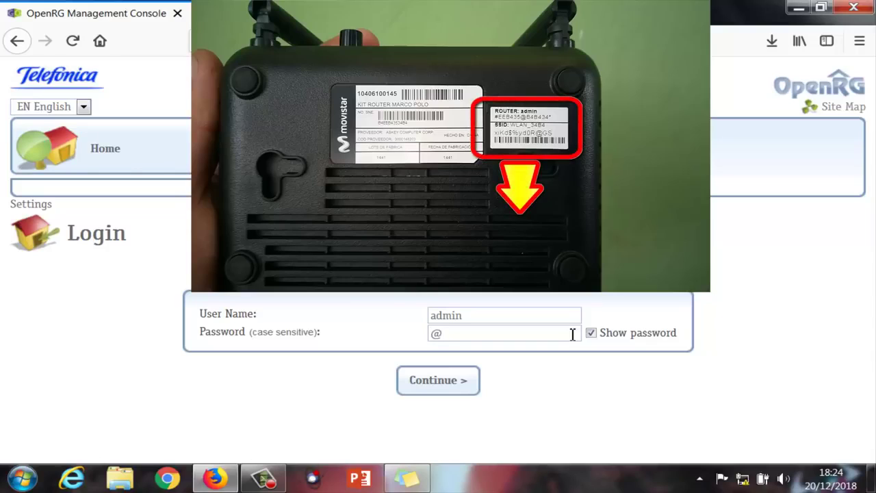
key("BackSpace")
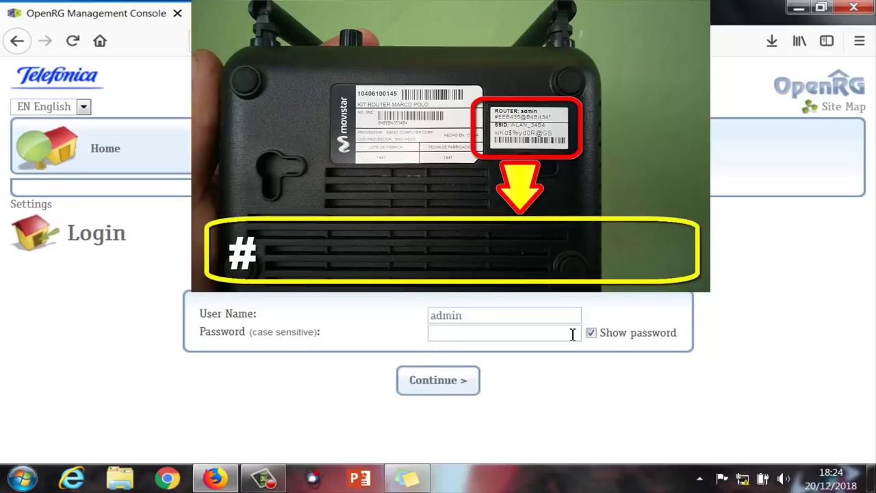
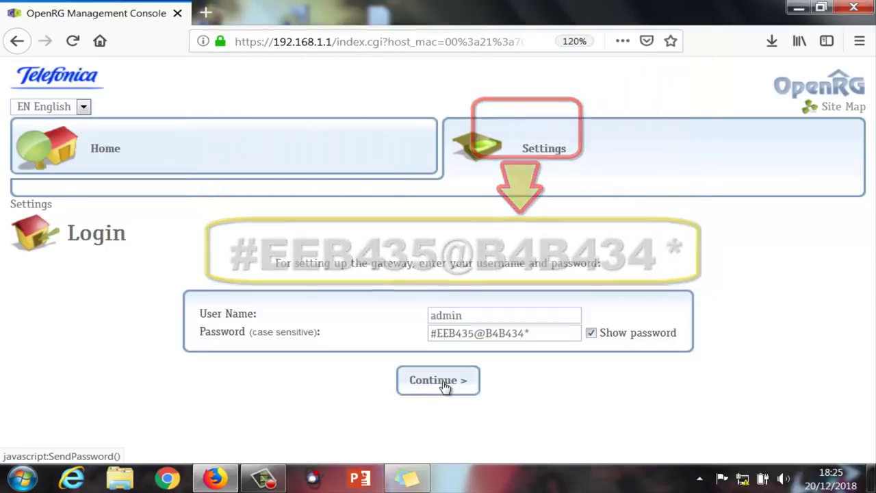
Enter the administrator password from the router's label and submit the OpenRG login
left_click(443, 386)
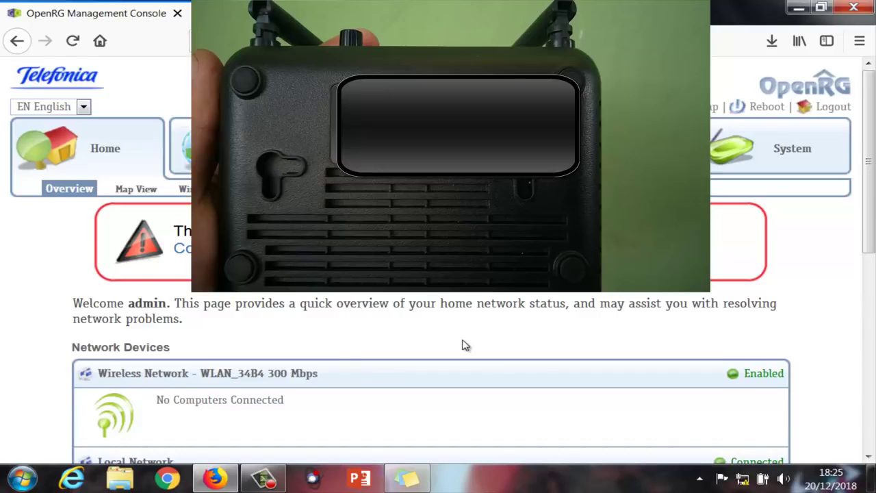
Start a Command Prompt window by running cmd from the Run box
key("super+r")
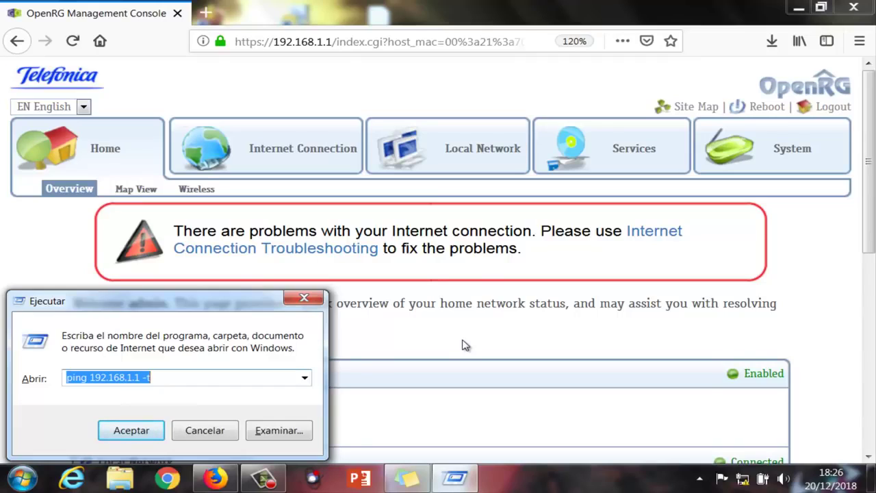
type("xmd")
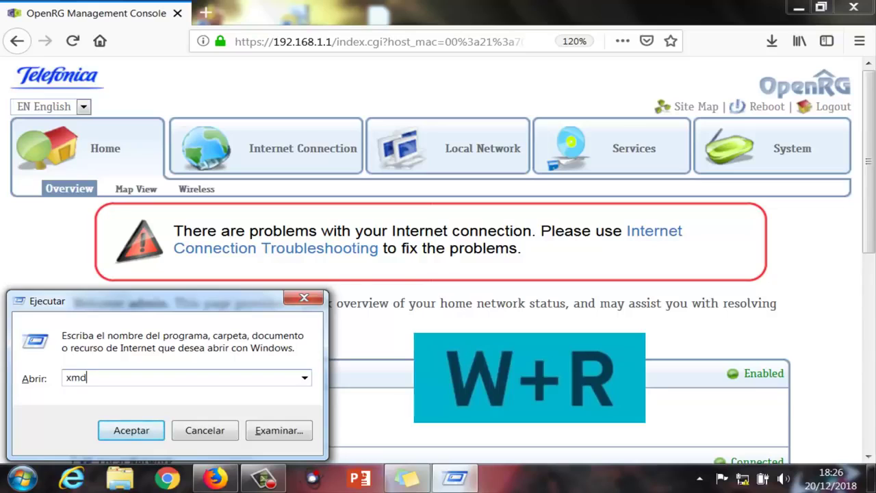
key("BackSpace")
key("BackSpace")
key("BackSpace")
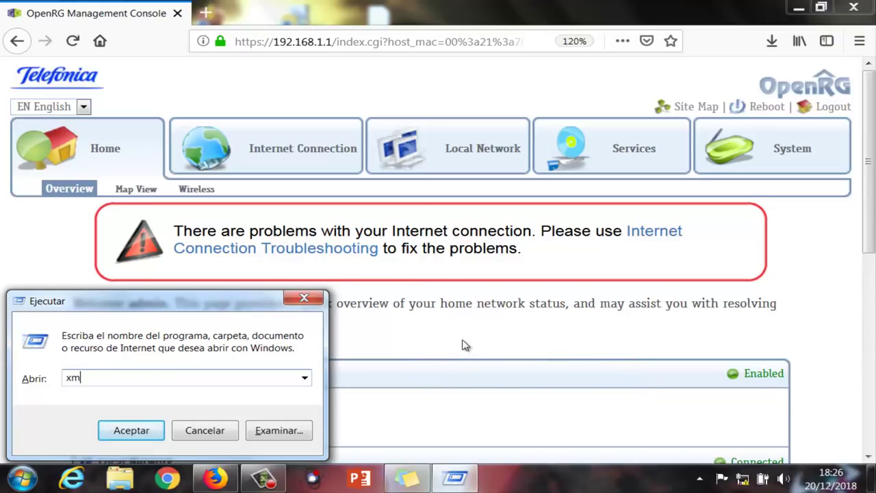
type("cmd")
key("Return")
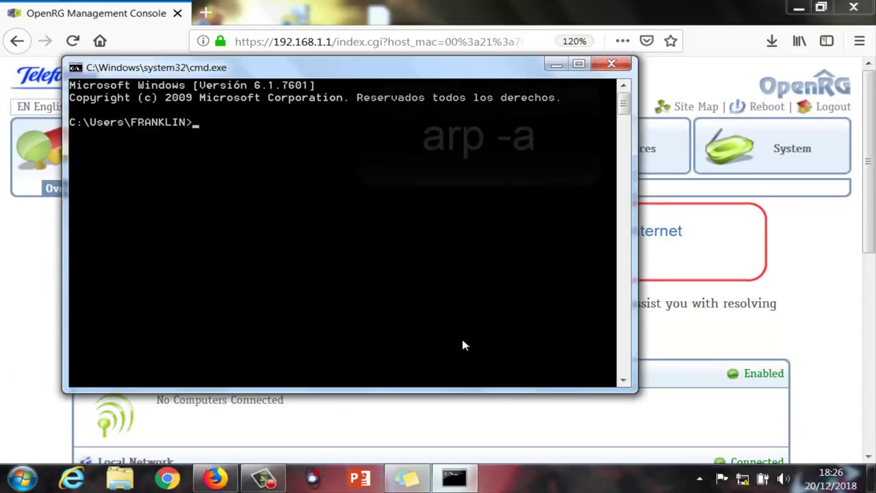
type("arp")
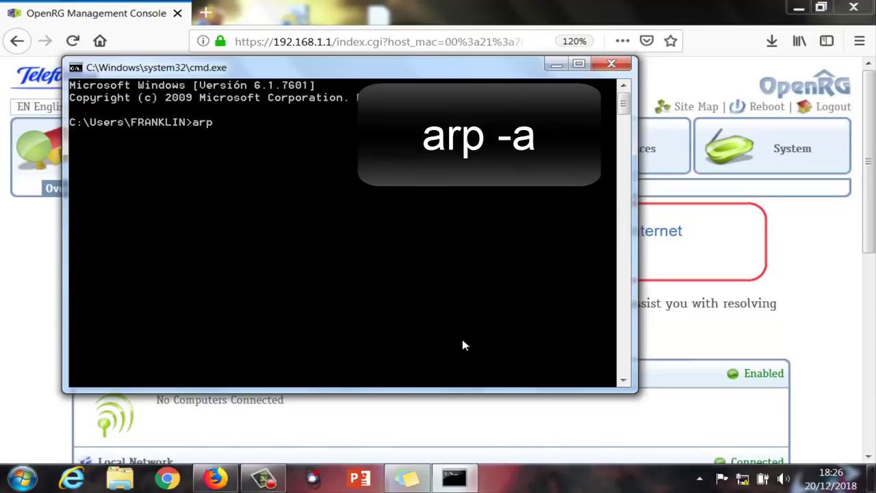
type(" -a")
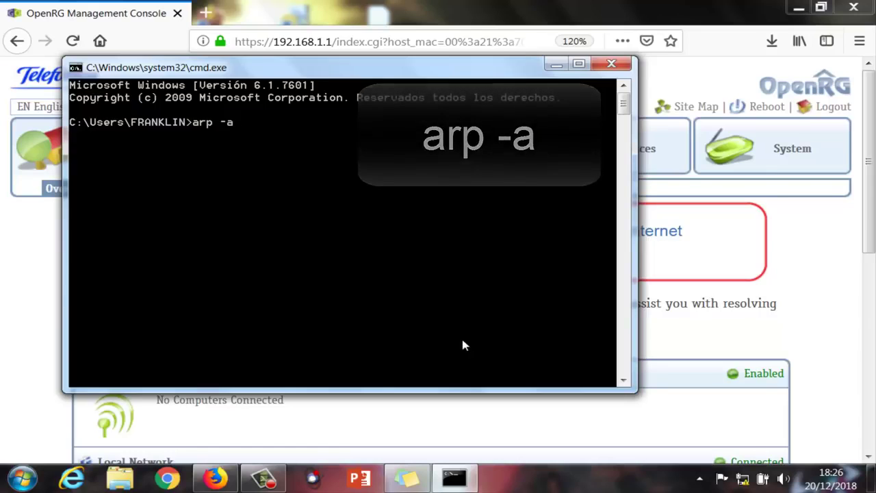
key("Return")
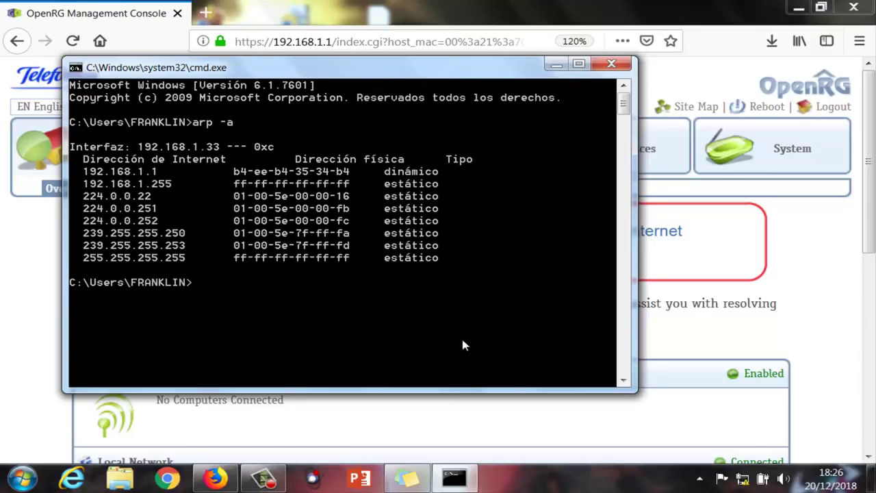
left_click_drag(315, 72, 316, 121)
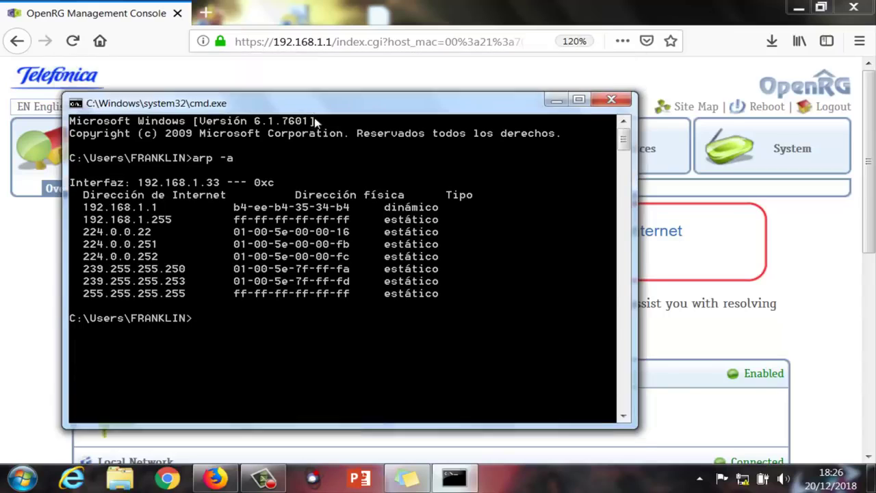
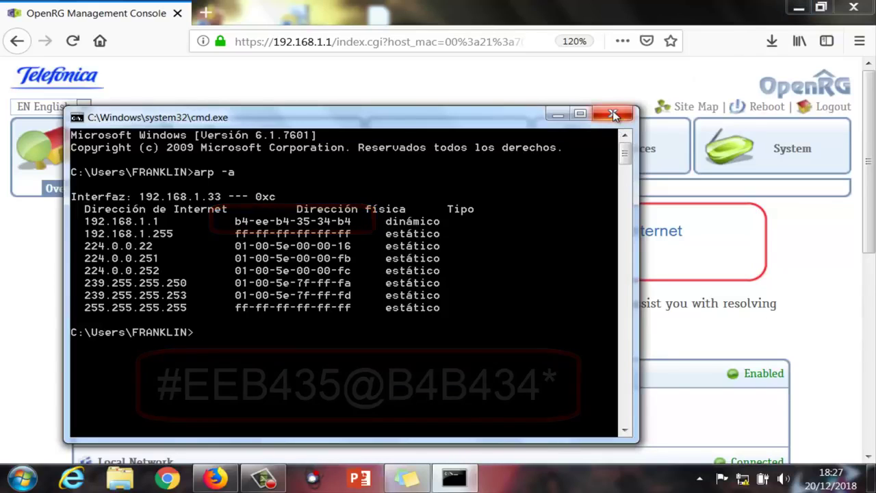
Close the cmd.exe window to return to the OpenRG overview page
left_click(613, 114)
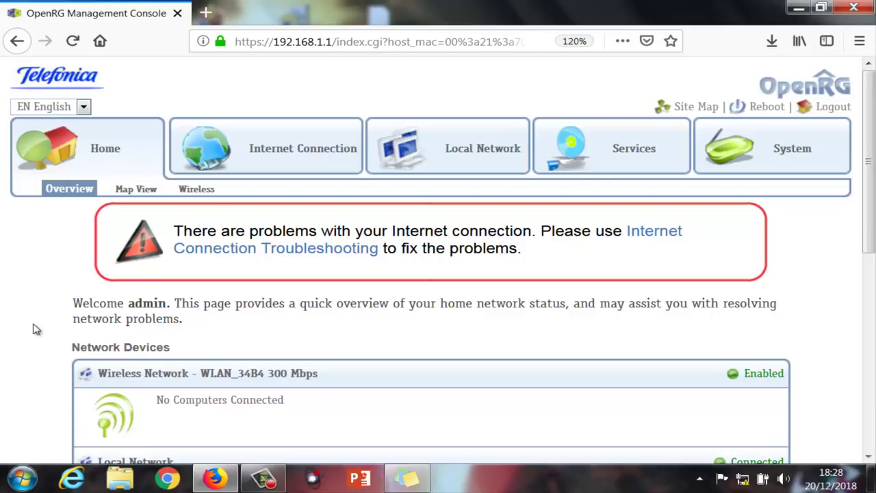
scroll(36, 329, "down", 3)
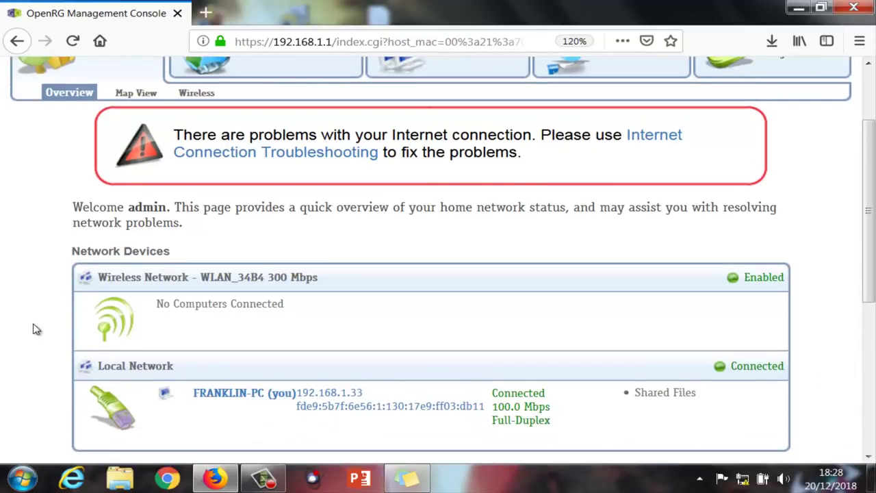
scroll(37, 329, "down", 3)
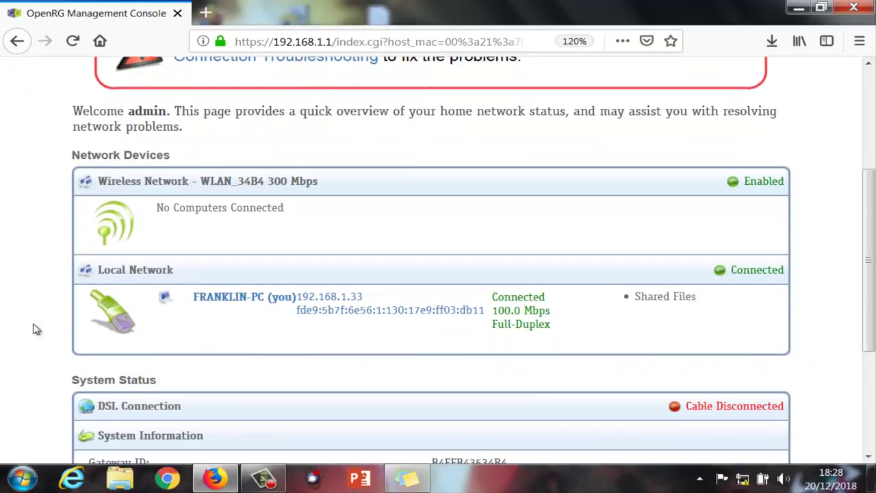
left_click(169, 183)
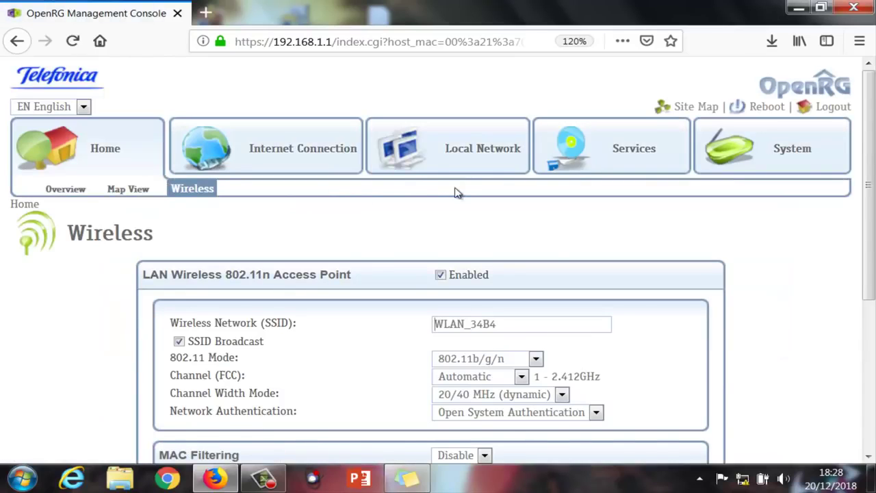
scroll(539, 258, "down", 3)
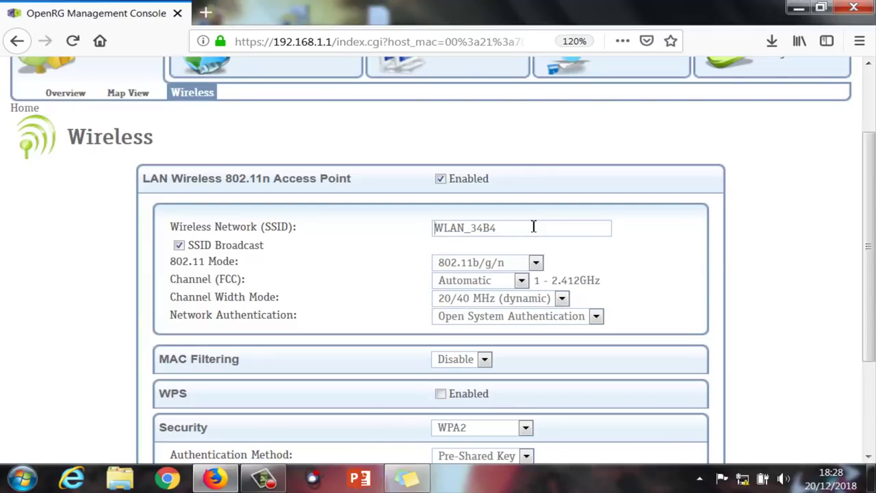
left_click(528, 231)
left_click_drag(497, 230, 388, 235)
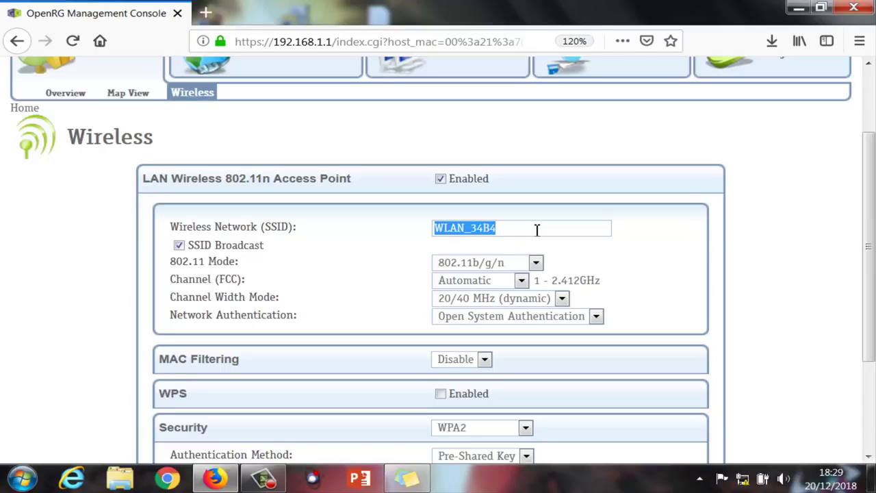
type("MA")
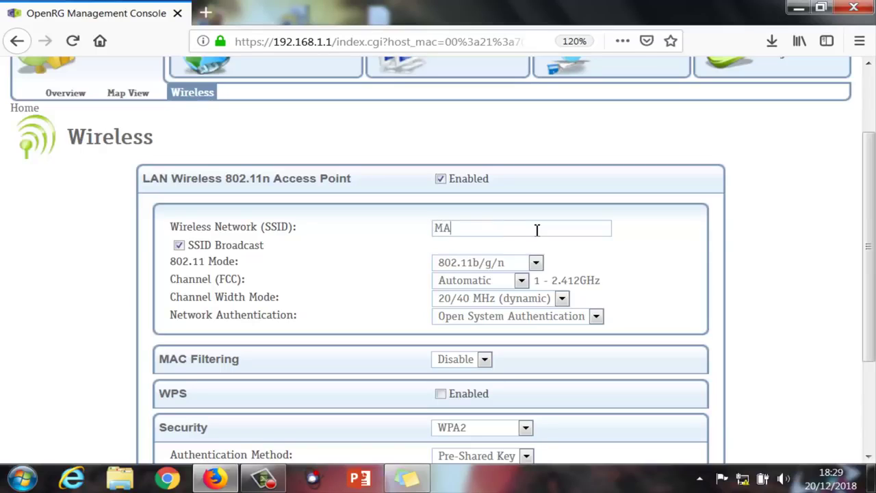
type("RCOPOLO")
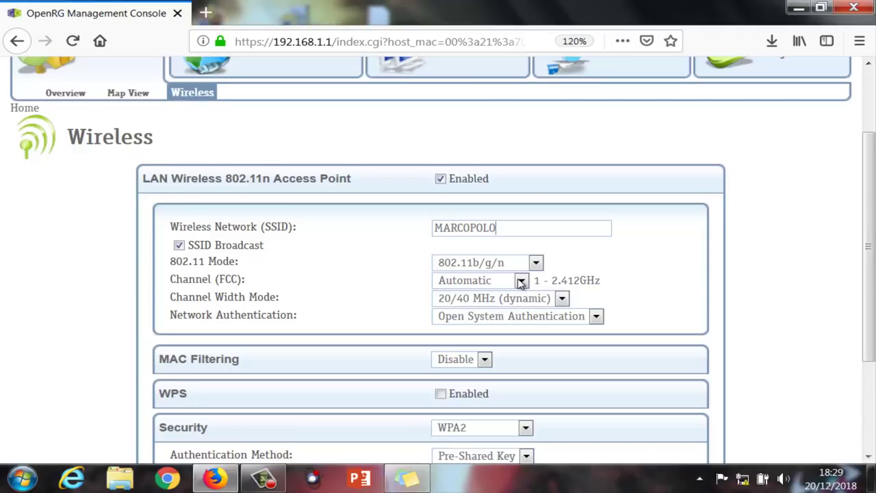
Change the Channel (FCC) setting from Automatic to 6 - 2.437GHz
left_click(521, 282)
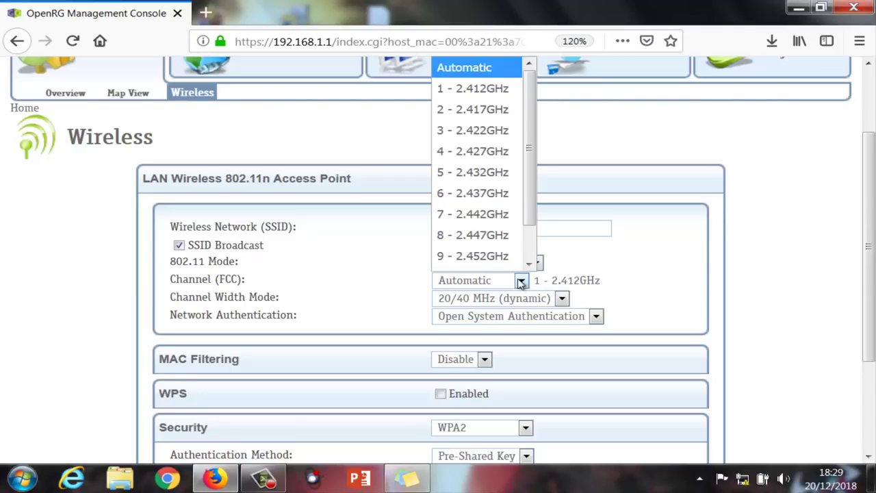
left_click(531, 263)
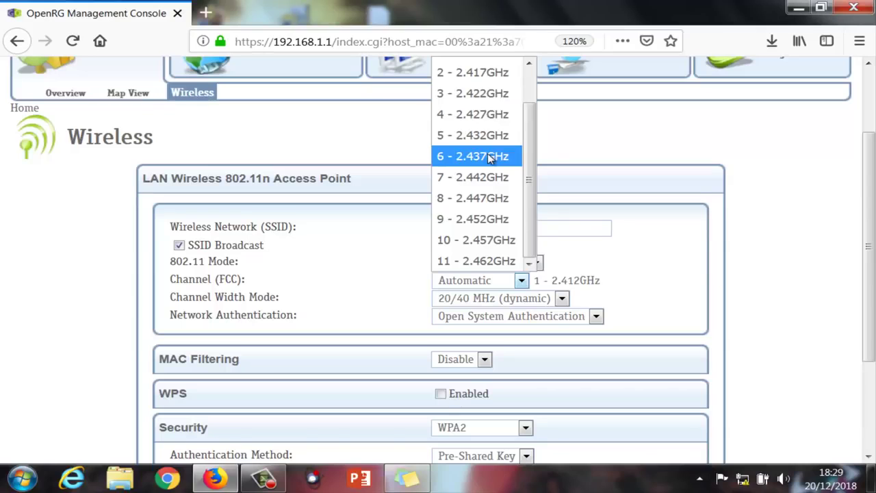
left_click(488, 157)
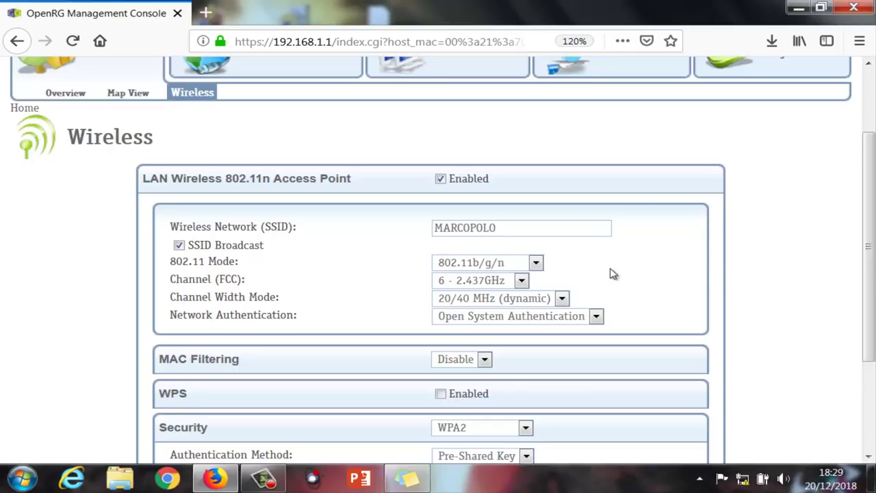
Replace the WPA2 pre-shared key with a new key and set the encryption algorithm to AES
scroll(612, 273, "down", 3)
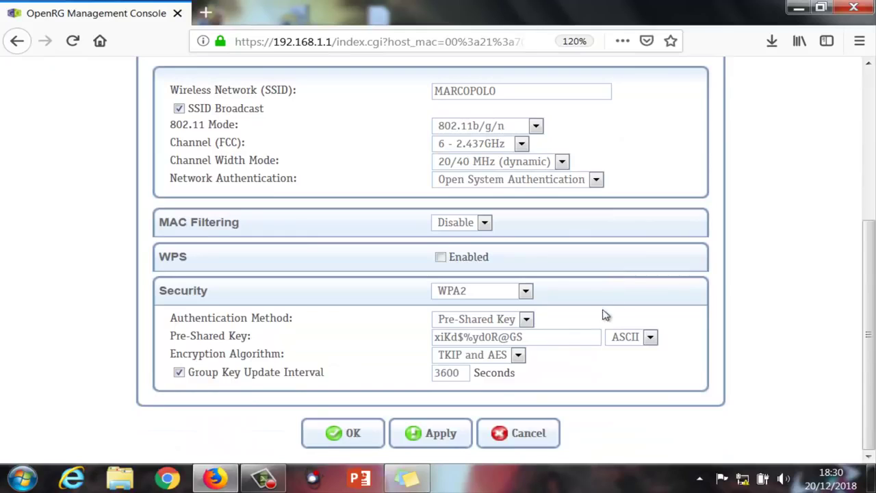
left_click(563, 337)
key("BackSpace")
key("BackSpace")
key("BackSpace")
key("BackSpace")
key("BackSpace")
key("BackSpace")
key("BackSpace")
key("BackSpace")
key("BackSpace")
key("BackSpace")
key("BackSpace")
key("BackSpace")
key("BackSpace")
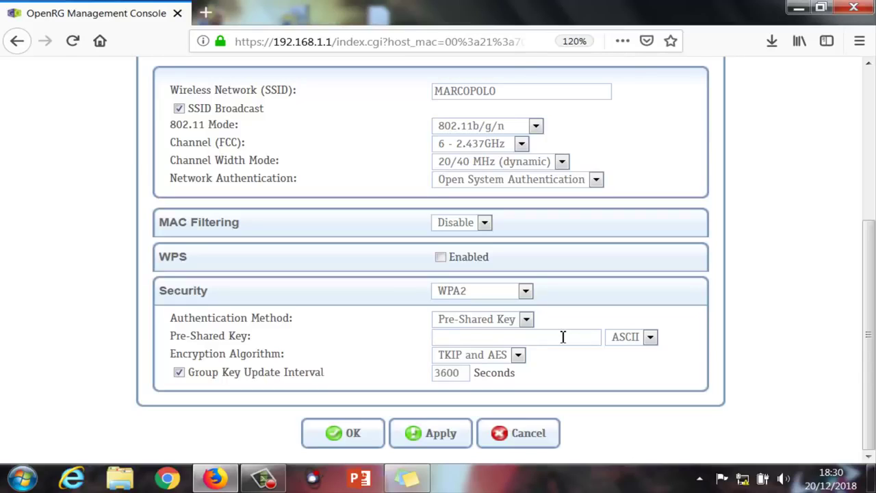
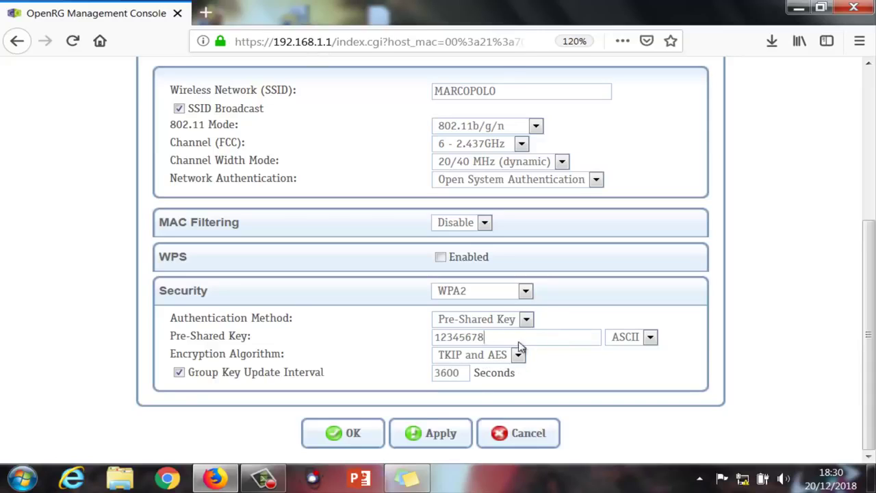
left_click(518, 354)
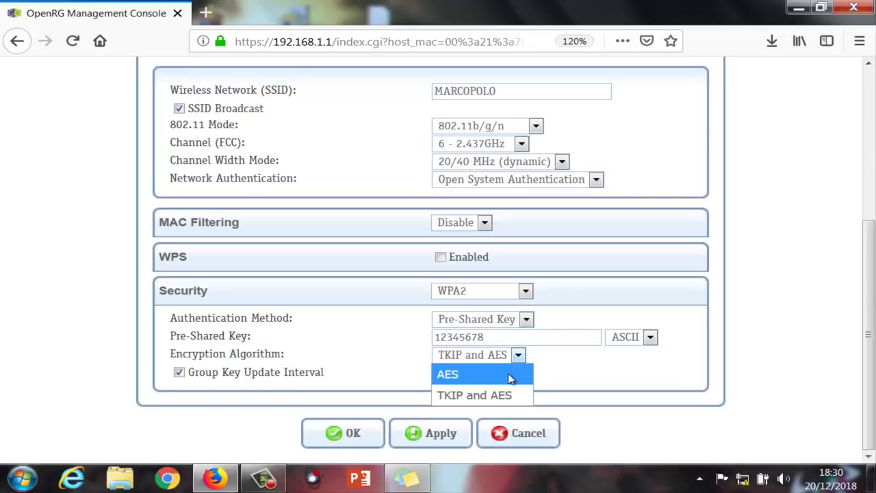
left_click(510, 376)
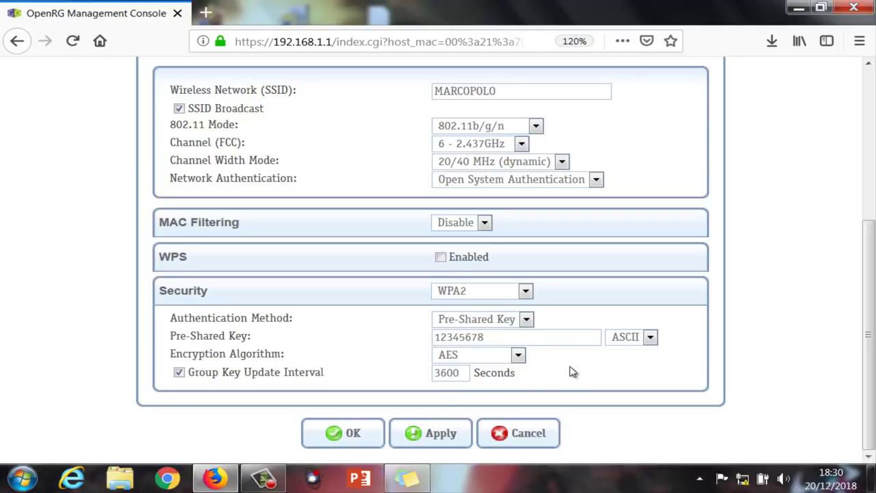
Save the Wireless page with OK and accept the SSID Change warning
left_click(338, 436)
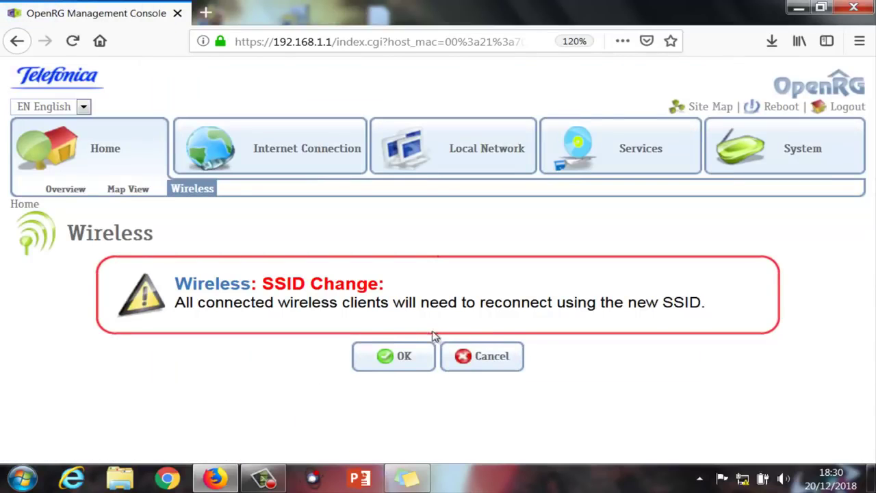
left_click(392, 363)
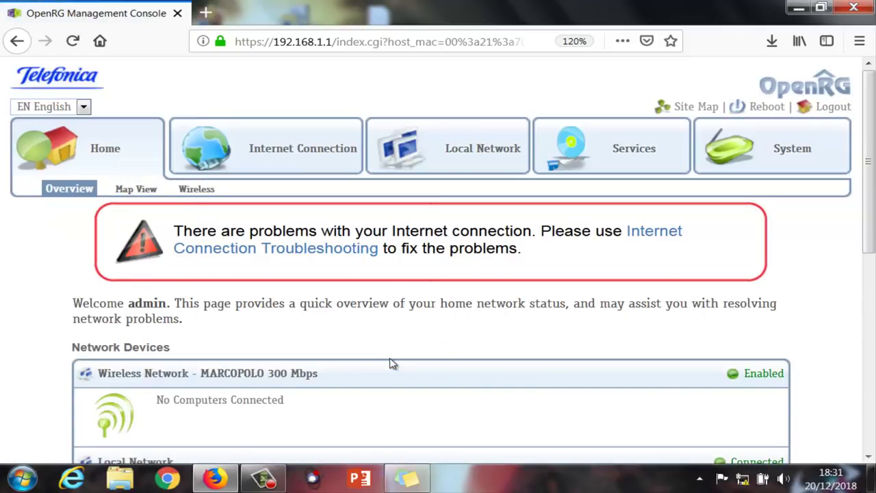
Open the br0 LAN Bridge properties from the overview's Local Network link
scroll(391, 363, "down", 2)
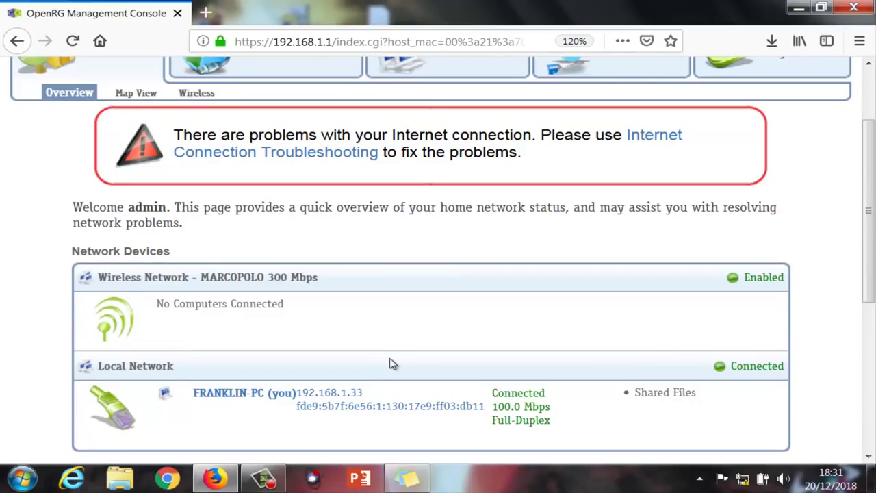
scroll(392, 364, "down", 2)
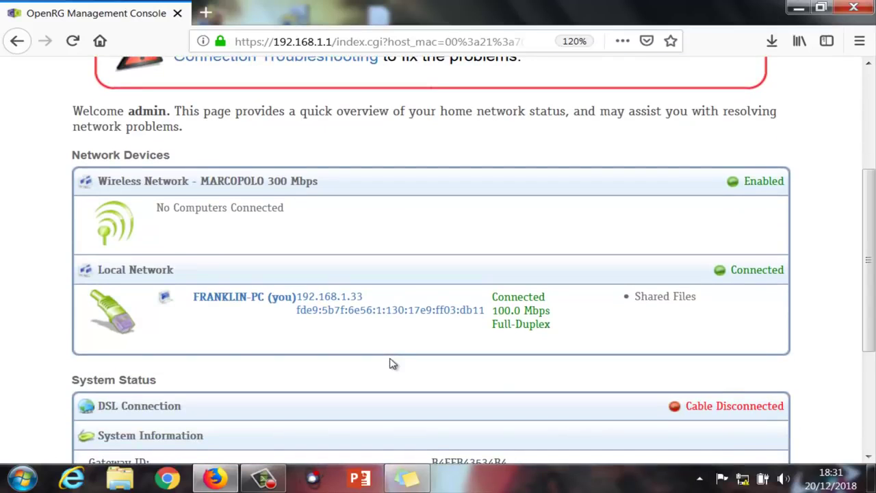
scroll(392, 363, "down", 2)
scroll(135, 279, "up", 2)
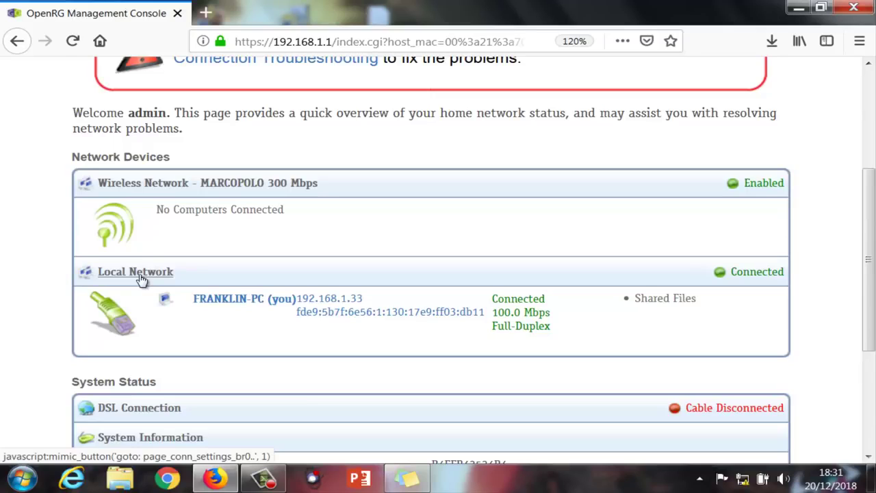
left_click(141, 274)
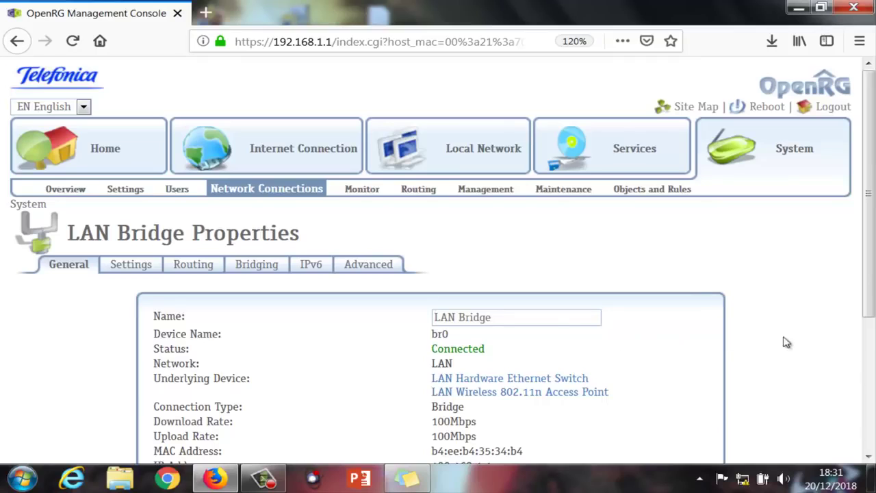
On the br0 Settings tab, change the IP address's last octet from 1 to 50
left_click(120, 271)
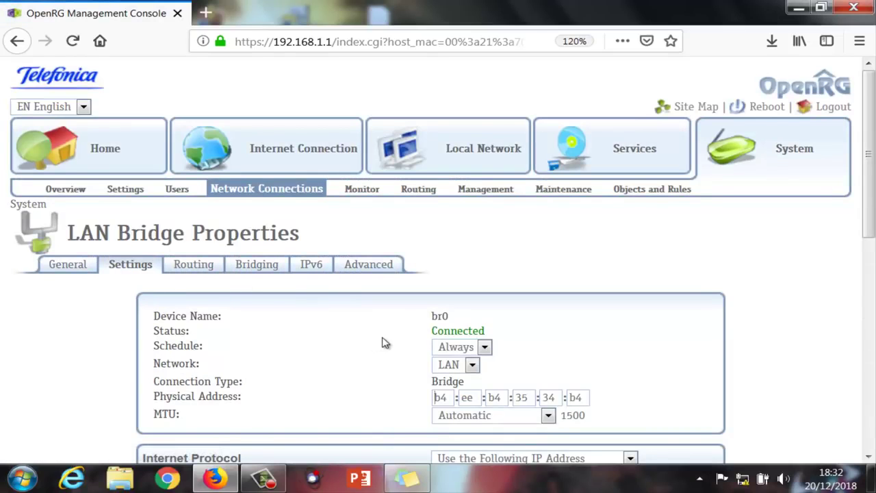
scroll(383, 343, "down", 3)
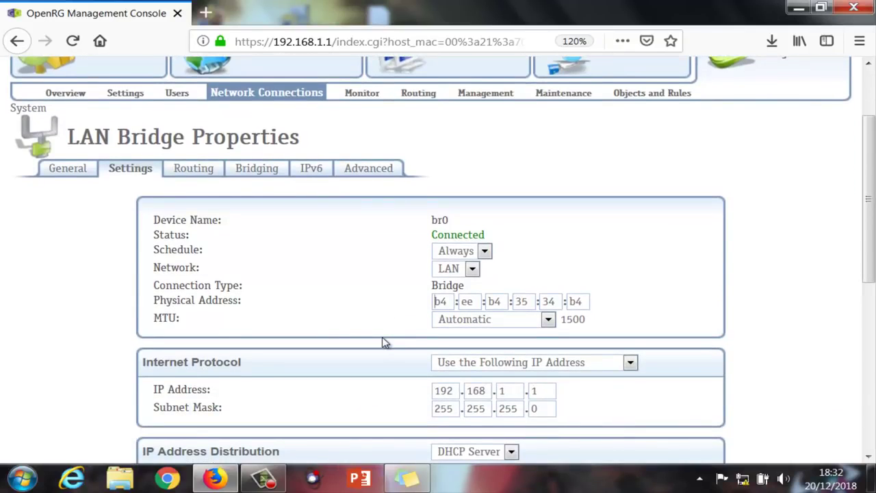
scroll(384, 343, "down", 3)
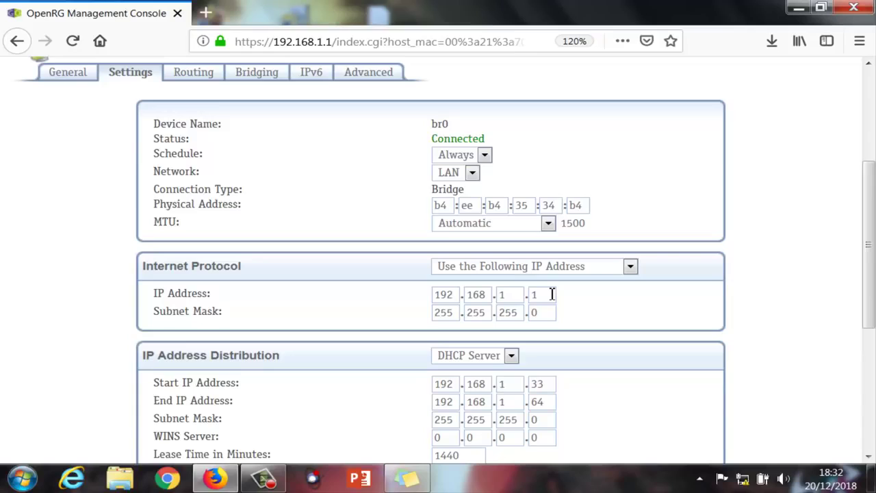
left_click(550, 298)
key("BackSpace")
scroll(641, 315, "down", 3)
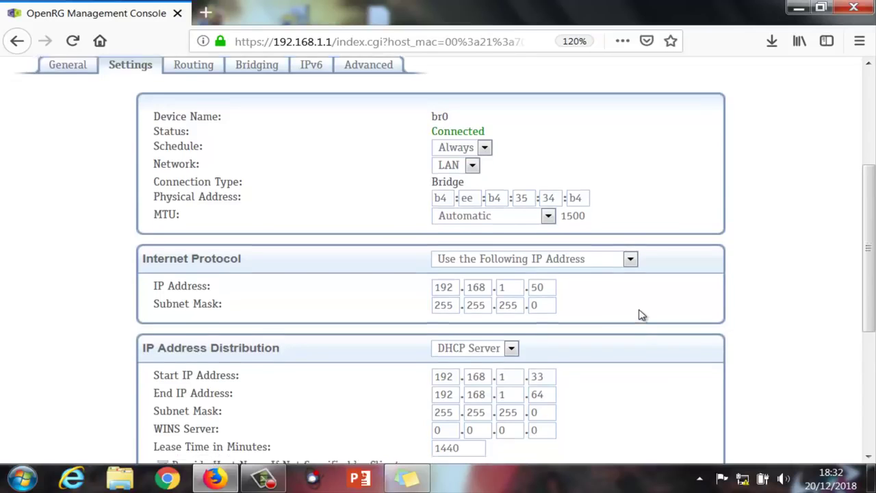
scroll(641, 315, "up", 3)
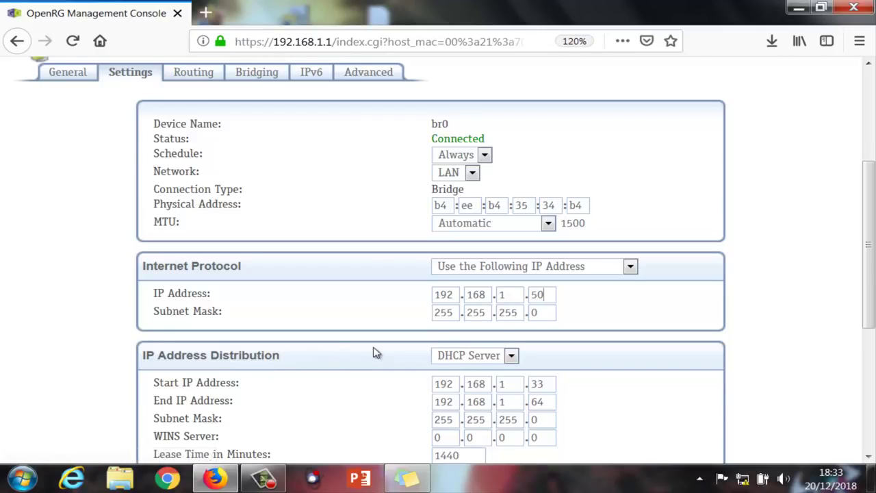
Switch IP Address Distribution from DHCP Server to Disabled
left_click(513, 357)
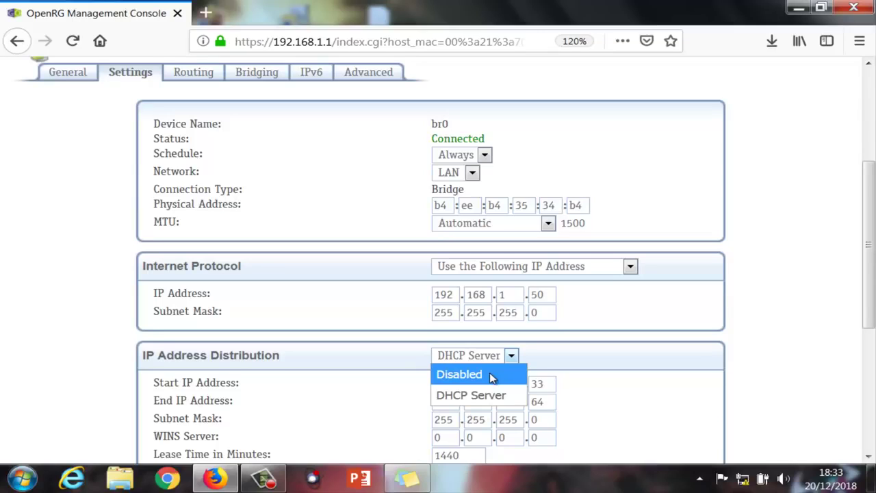
left_click(492, 378)
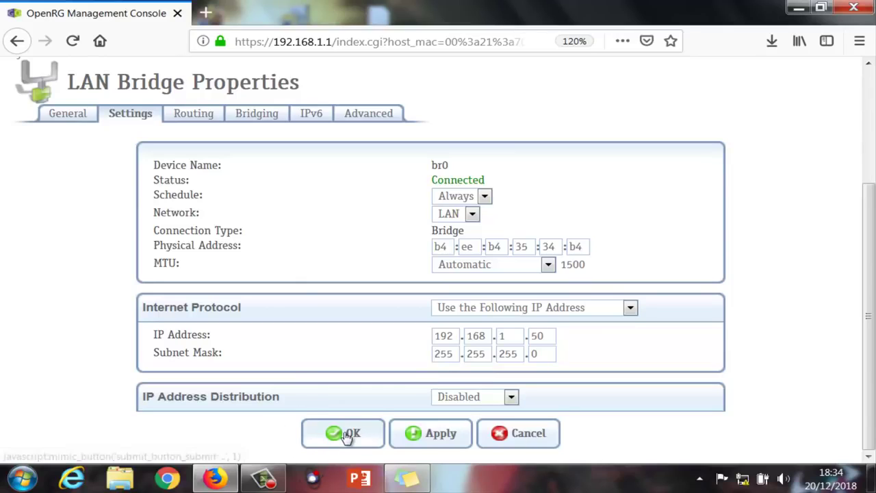
Apply the LAN bridge changes and accept the Browser Reload warning
left_click(433, 438)
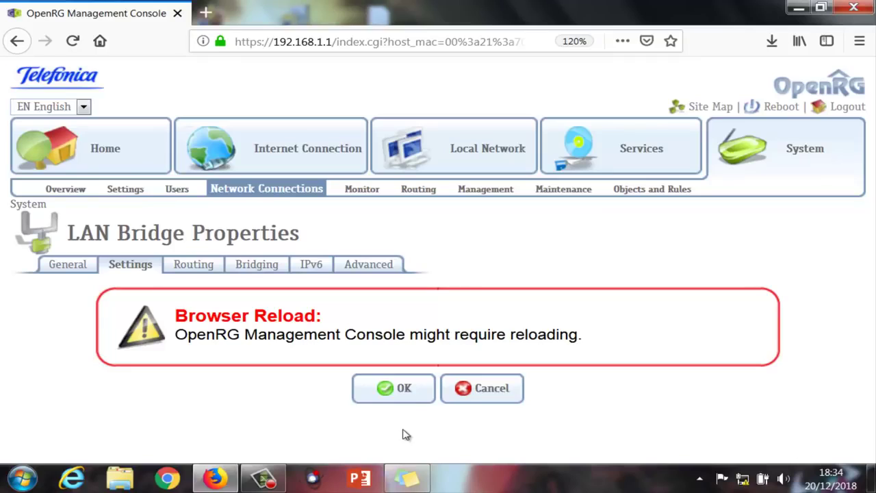
left_click(398, 394)
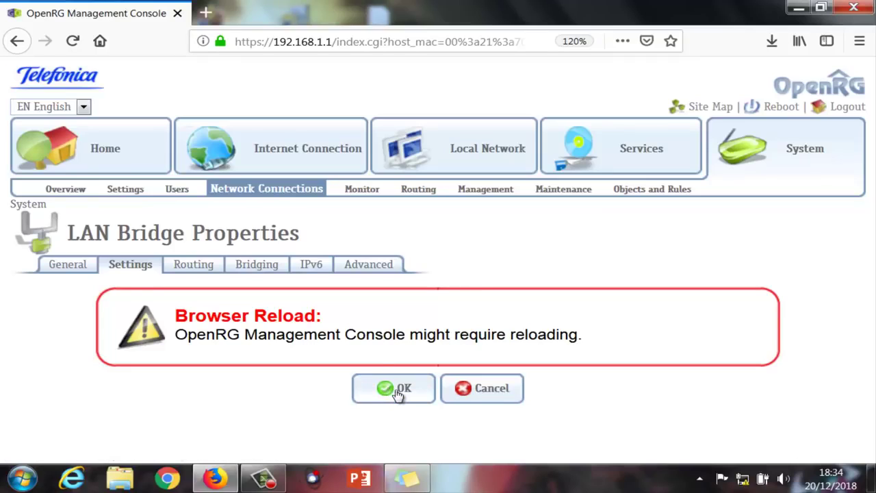